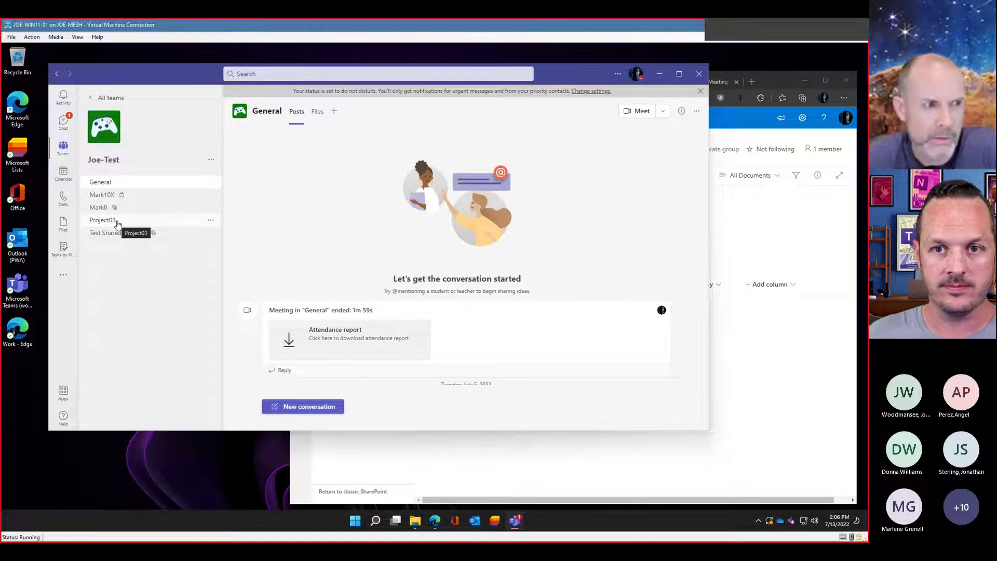
Rename the team's Project03 channel to Project04 and save the change.
left_click(211, 221)
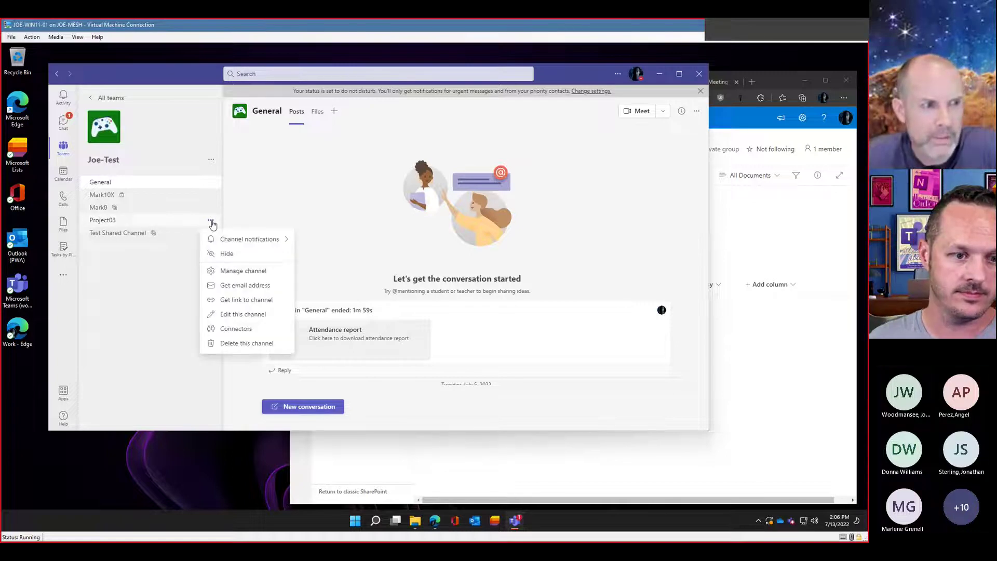
left_click(254, 317)
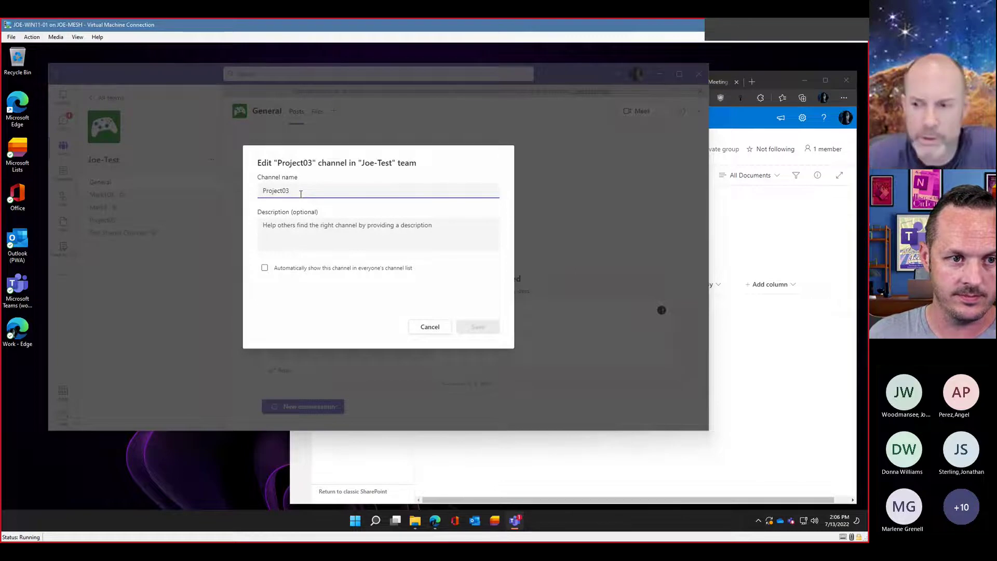
left_click(729, 119)
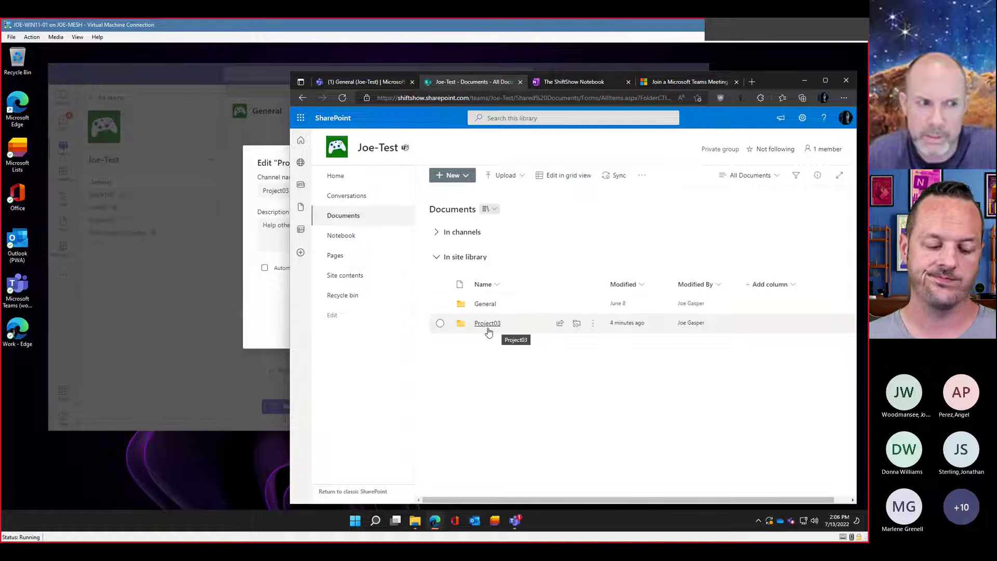
left_click(269, 305)
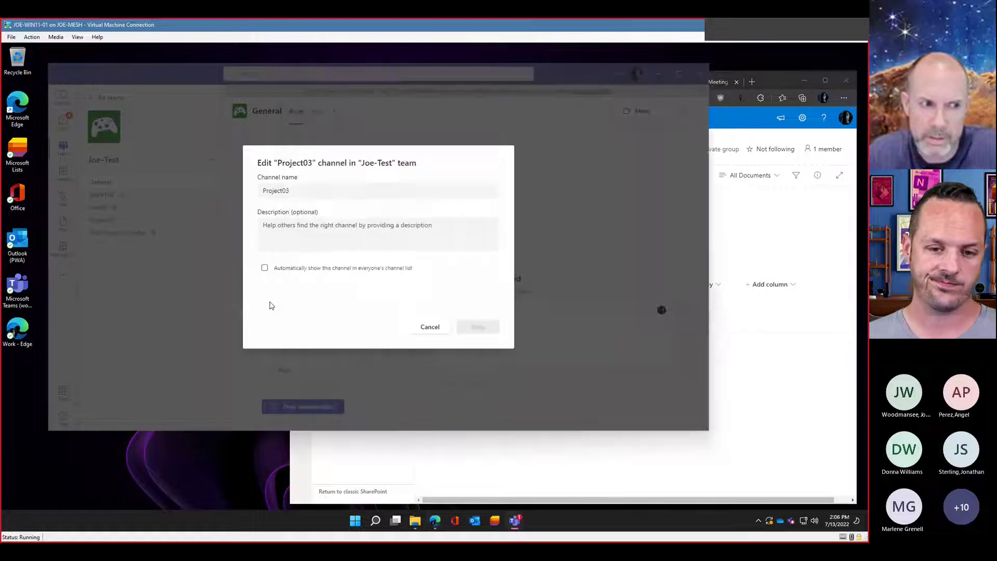
left_click(308, 195)
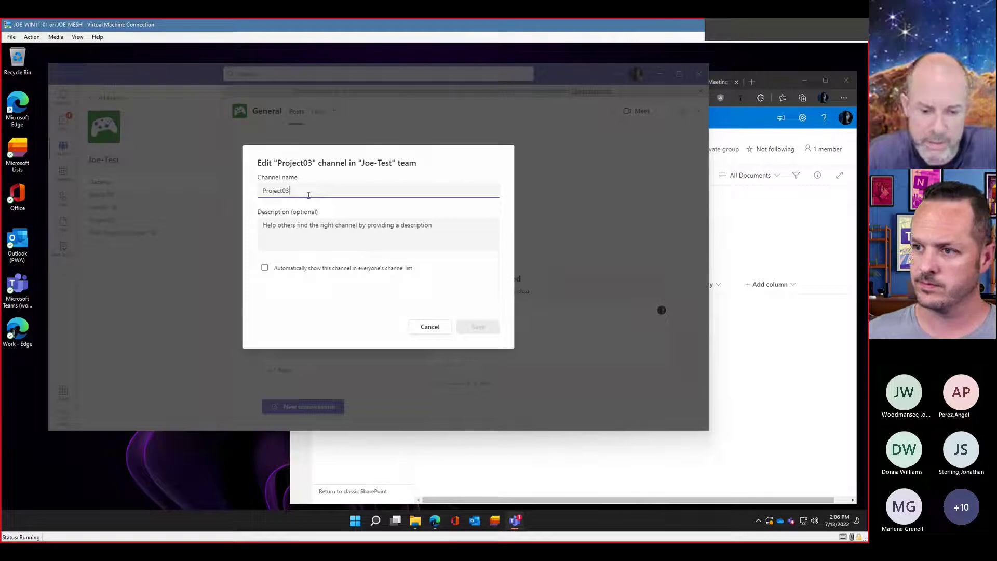
key("BackSpace")
type("4")
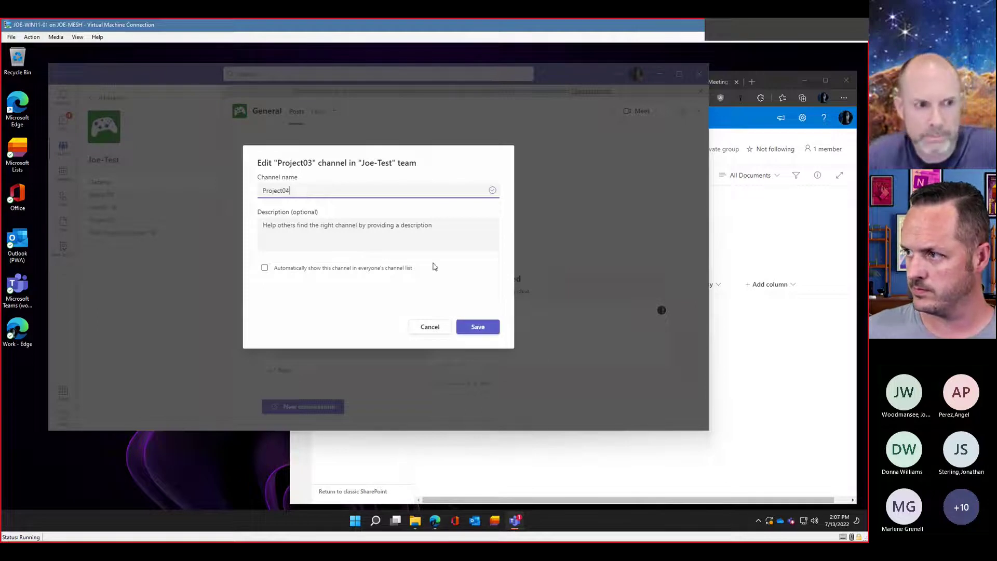
left_click(480, 330)
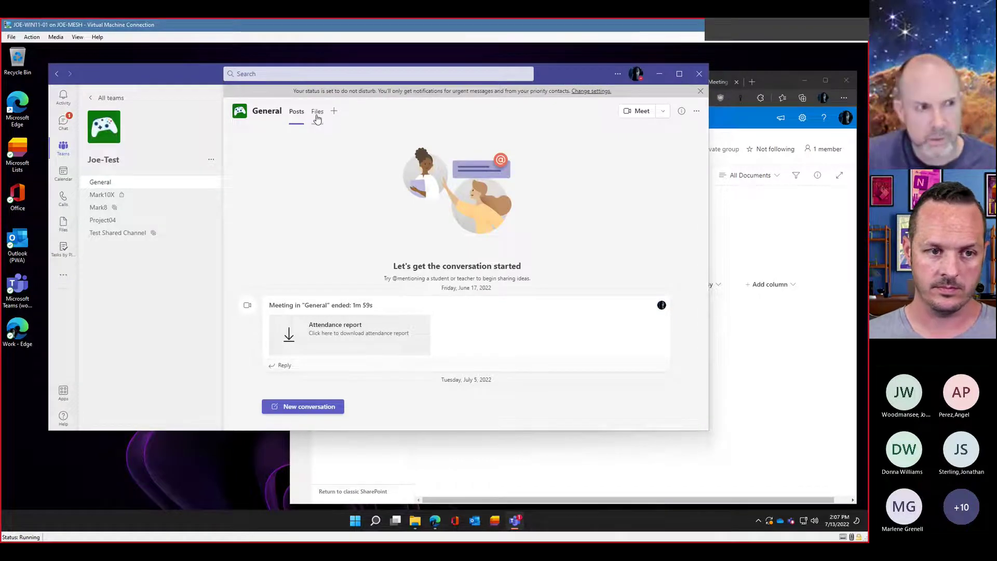
Check the Project04 channel's files and compare its folder name in the team's SharePoint document library.
left_click(118, 220)
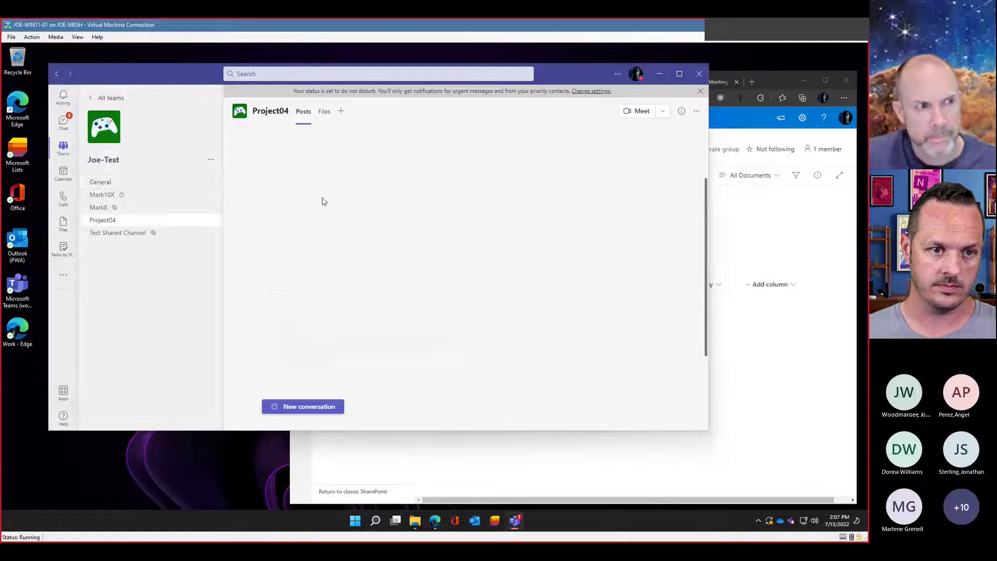
left_click(326, 116)
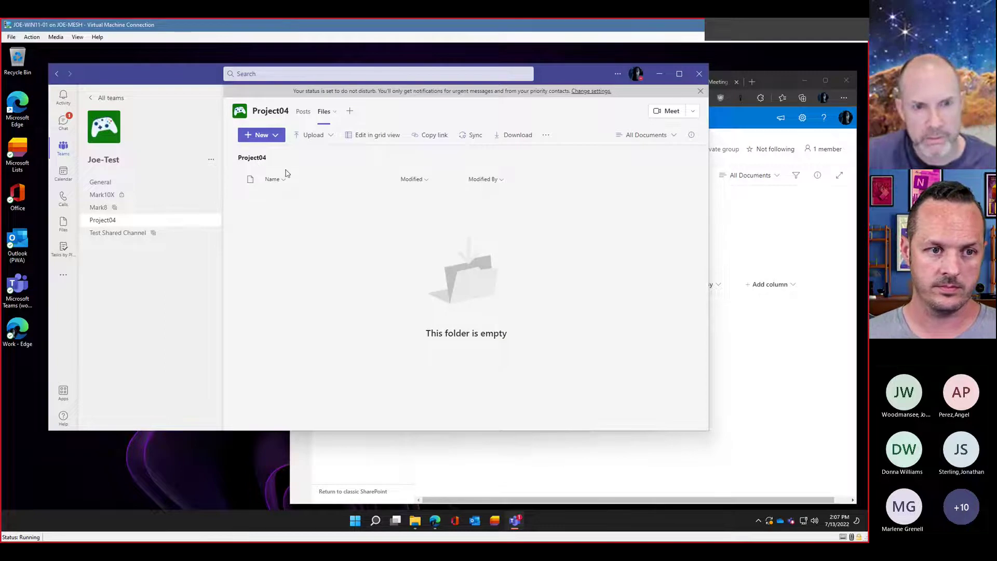
left_click(731, 203)
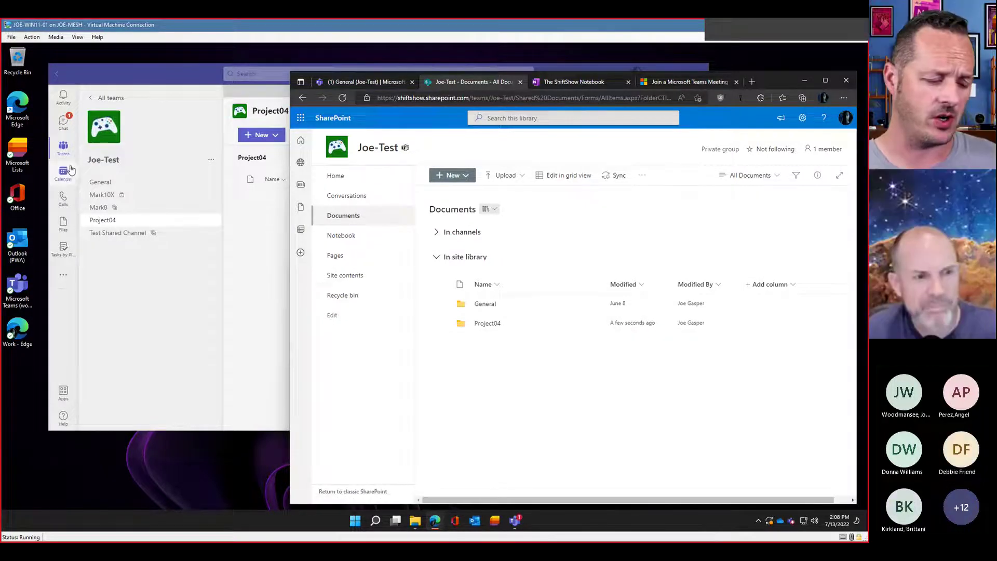
left_click(182, 310)
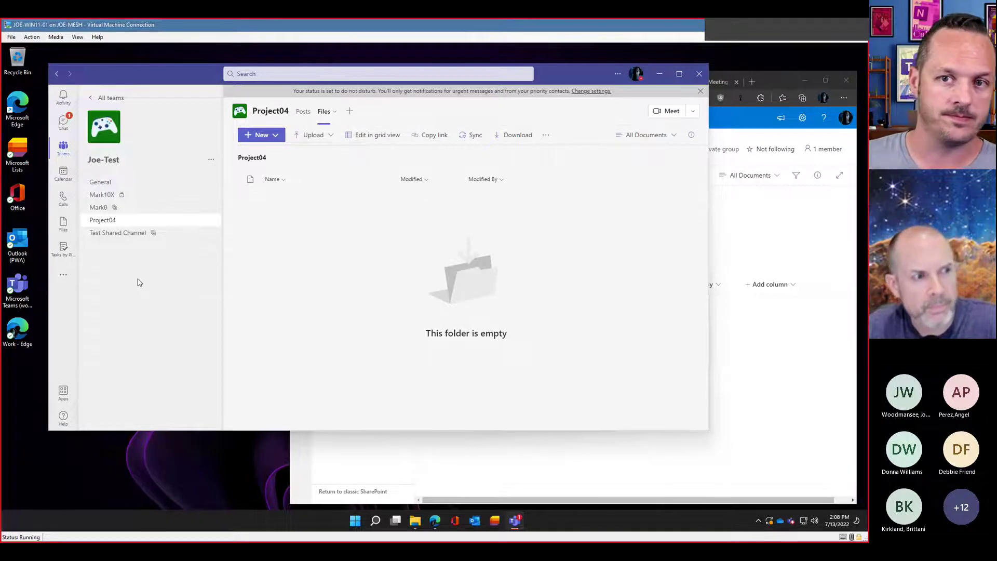
Open the full details of Wednesday's Cloudy County Community Call in the calendar and examine its meeting ID and passcode section.
left_click(64, 174)
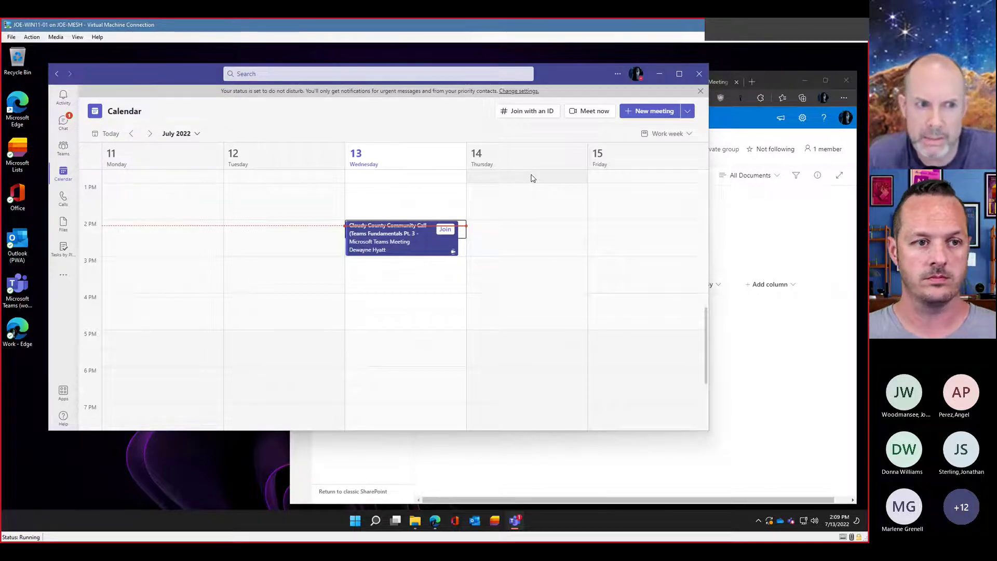
left_click(406, 250)
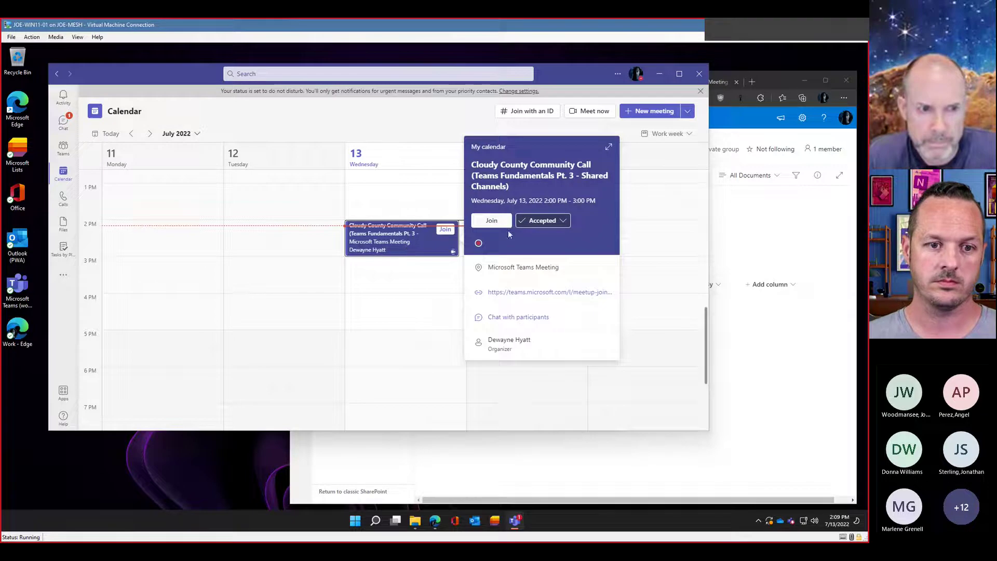
left_click(609, 147)
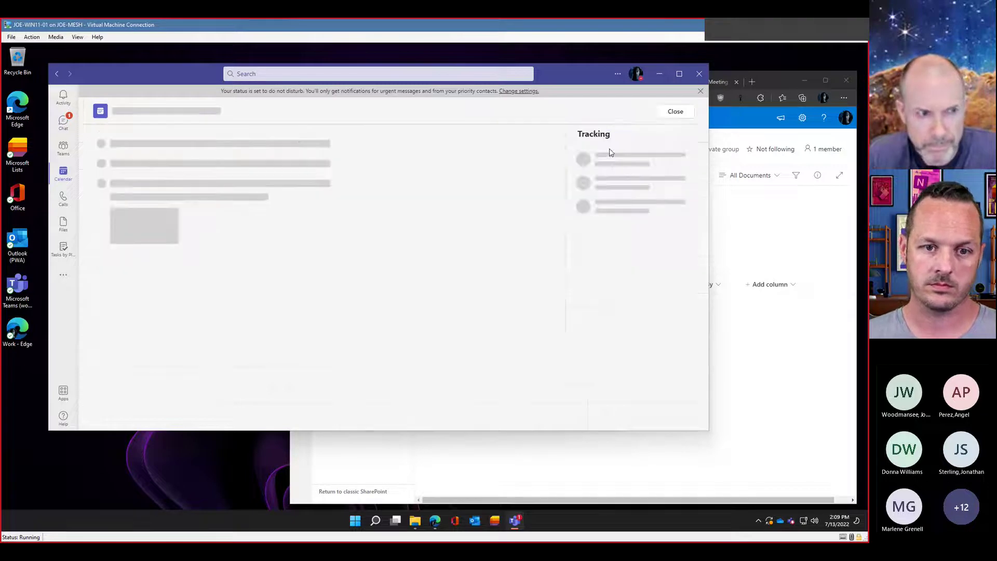
scroll(203, 271, "down", 5)
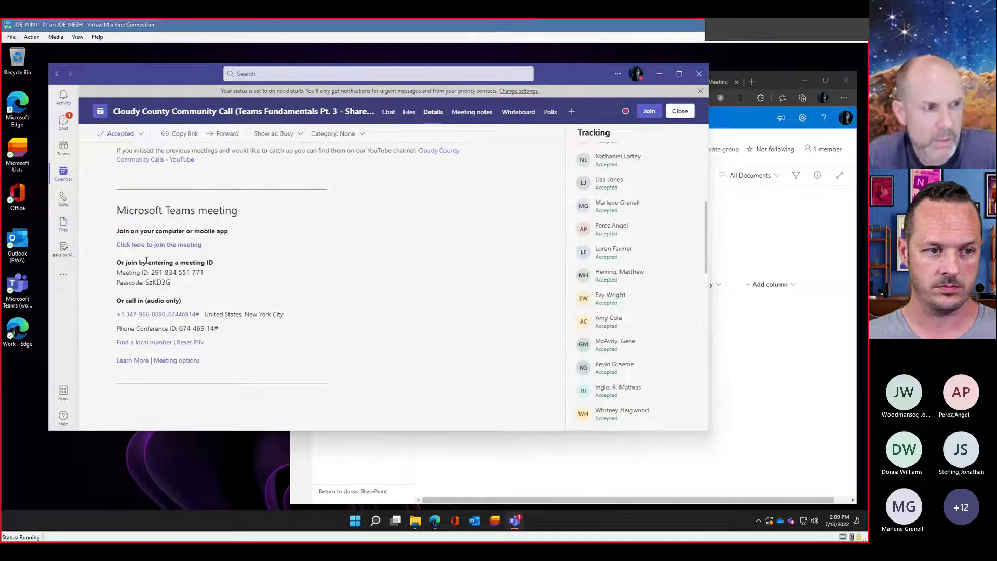
key("ctrl+1")
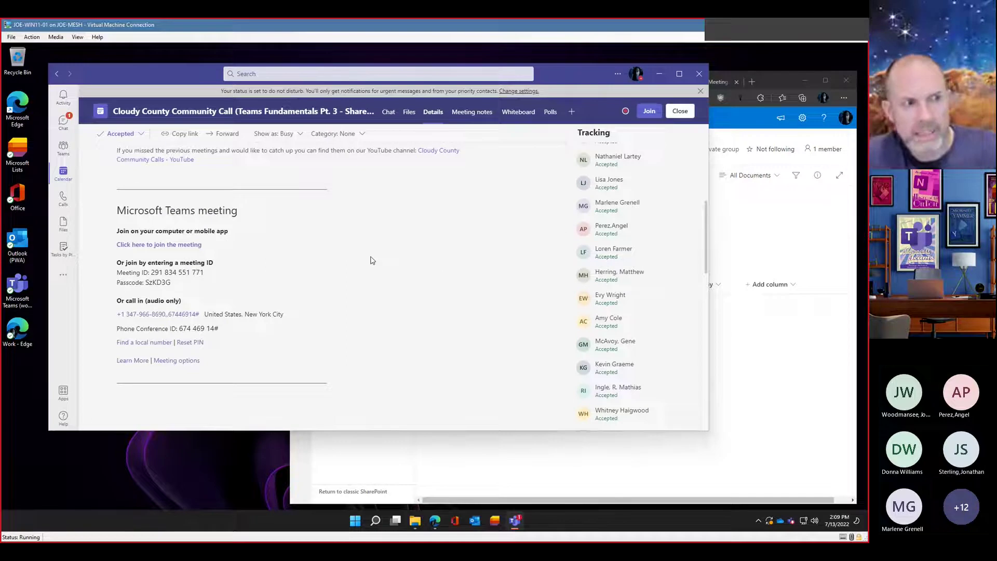
View the calendar's Join with an ID form and the Join a Teams meeting web page with its address.
left_click(63, 181)
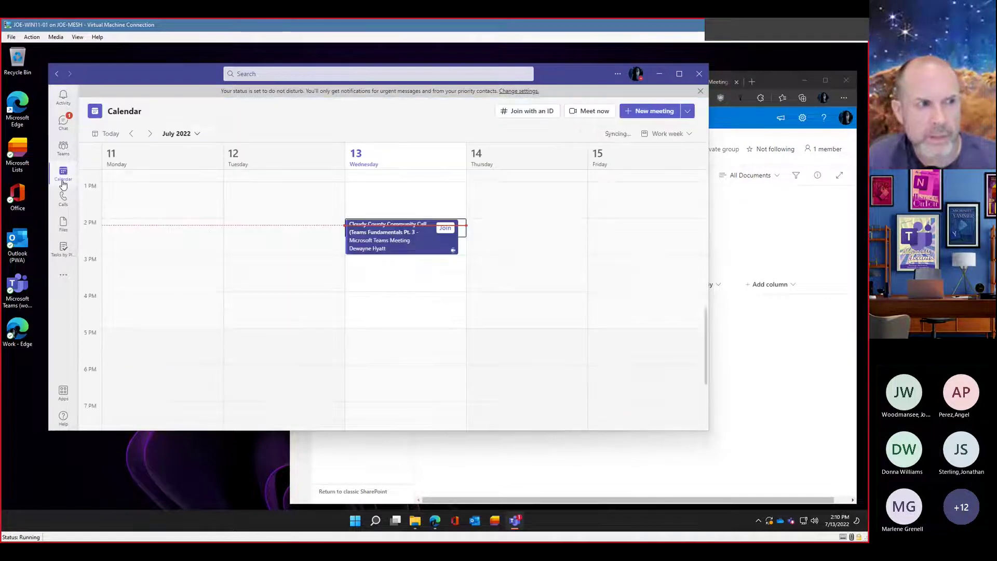
left_click(524, 118)
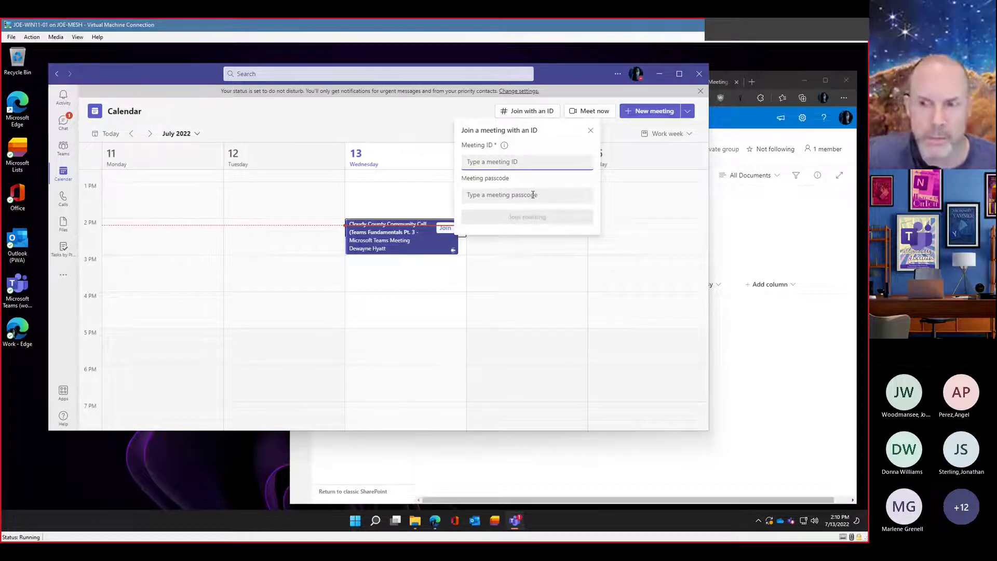
left_click(811, 249)
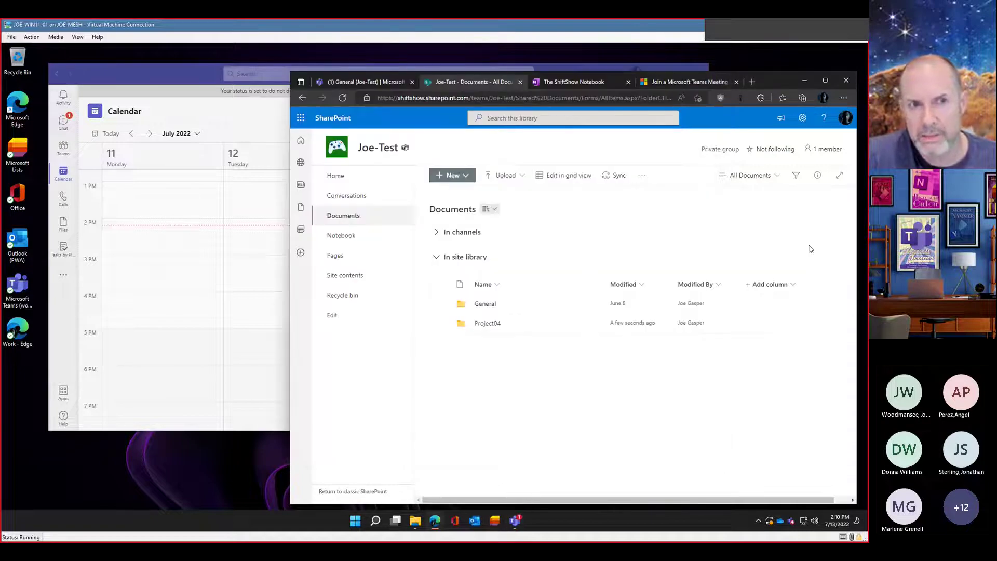
left_click(691, 87)
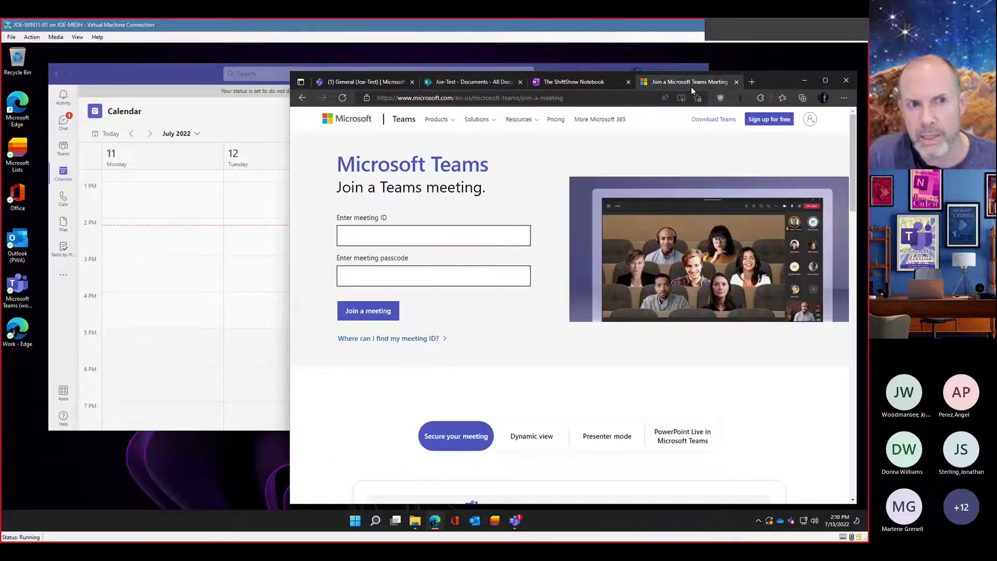
left_click(585, 97)
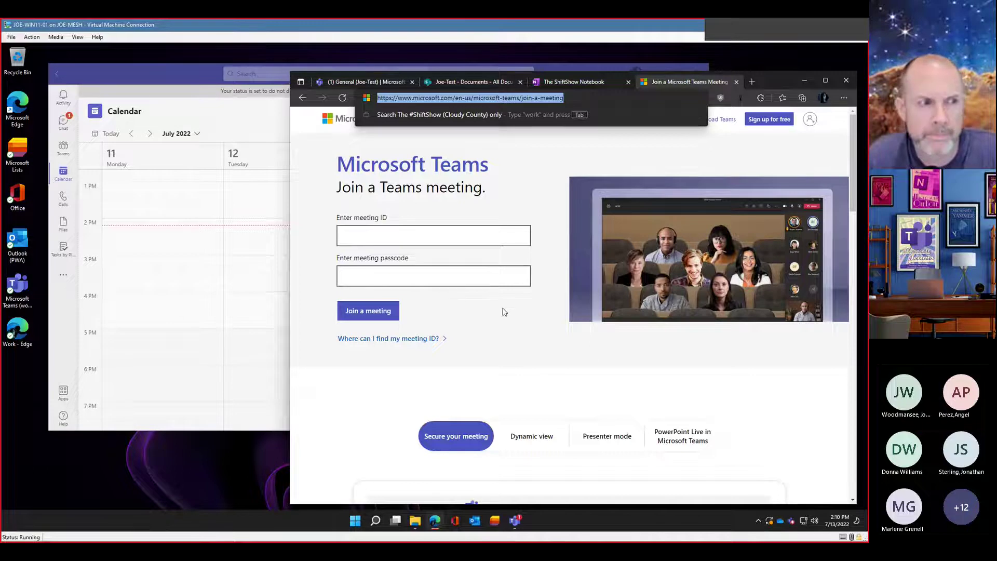
Schedule "Test meeting" in the Teams calendar for 7/13/2022, 3:30 PM to 4:00 PM, with one required attendee and send the invitation.
left_click(63, 173)
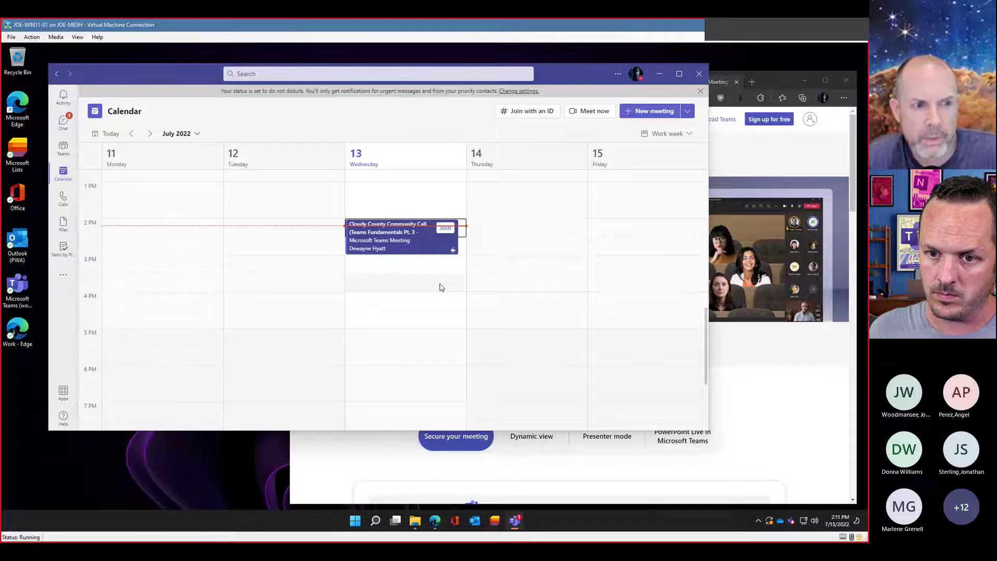
left_click(440, 287)
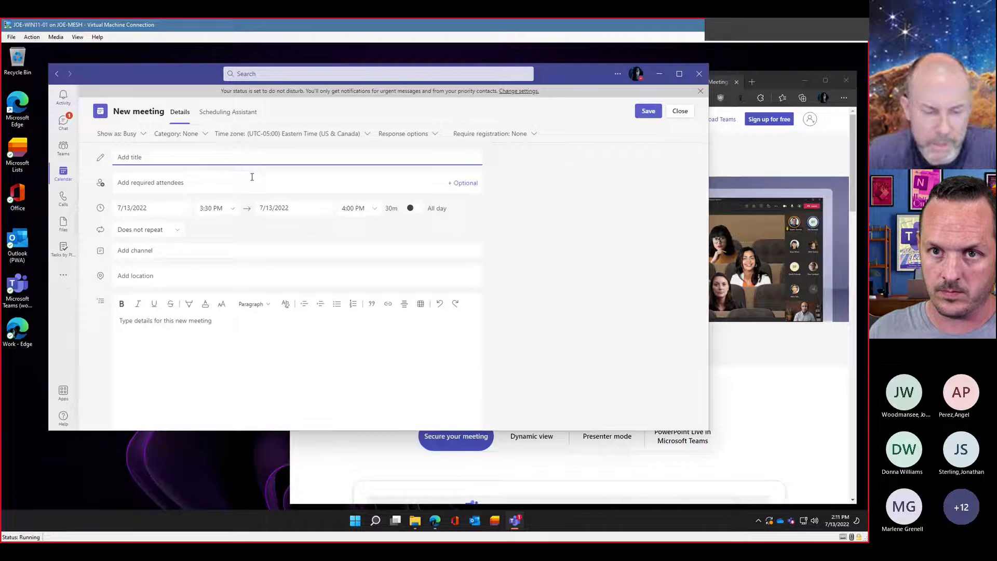
type("Test meeting")
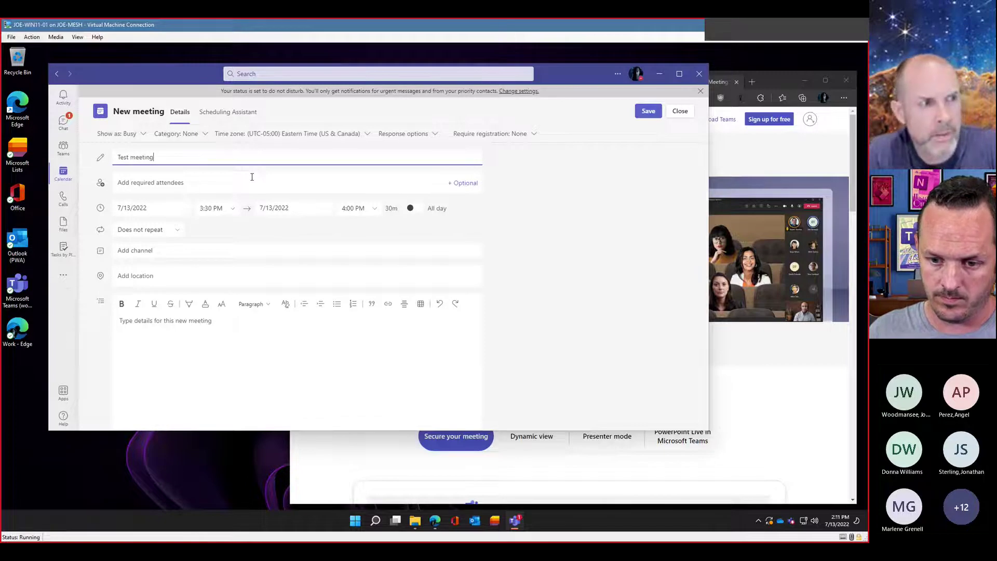
key("Tab")
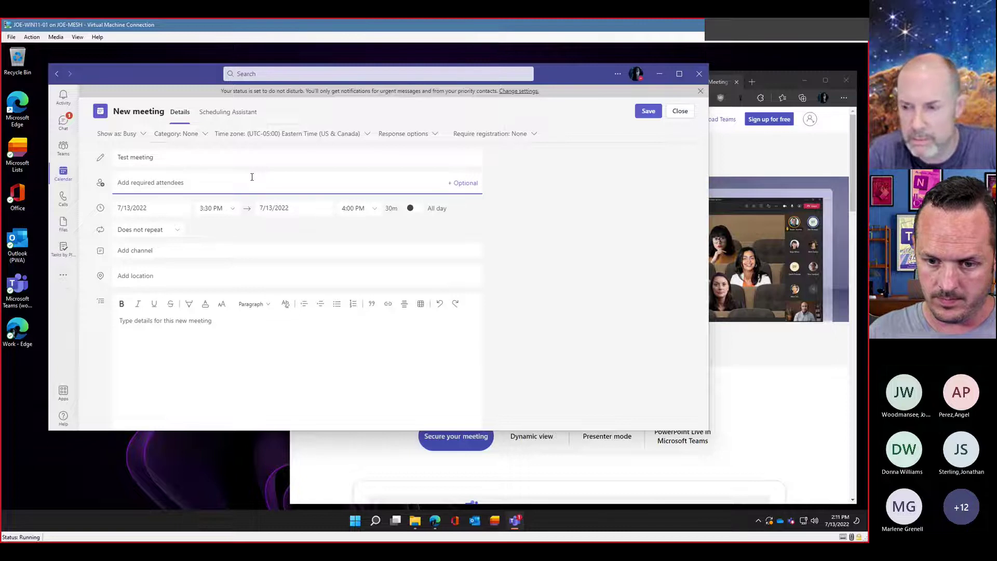
type("dew")
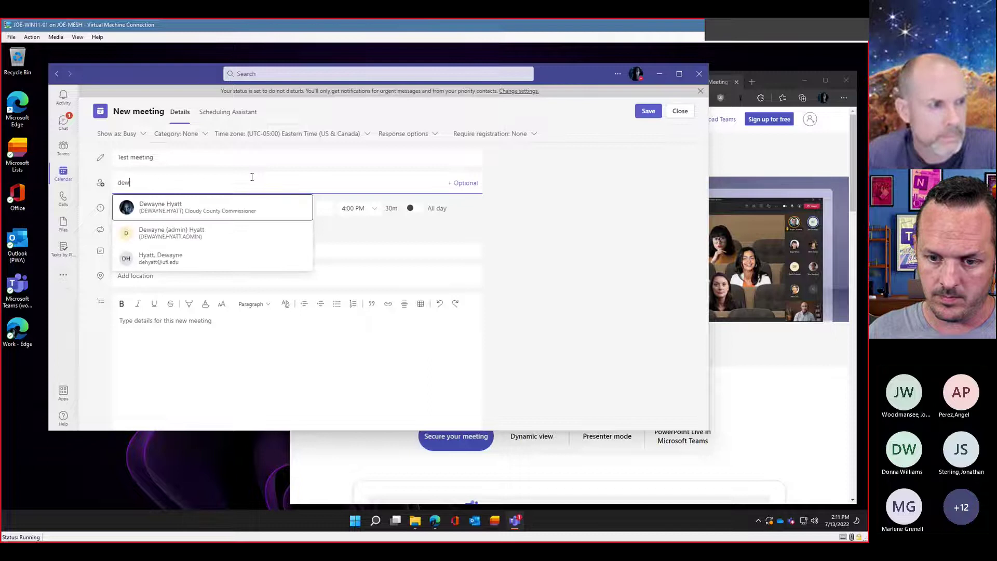
left_click(207, 209)
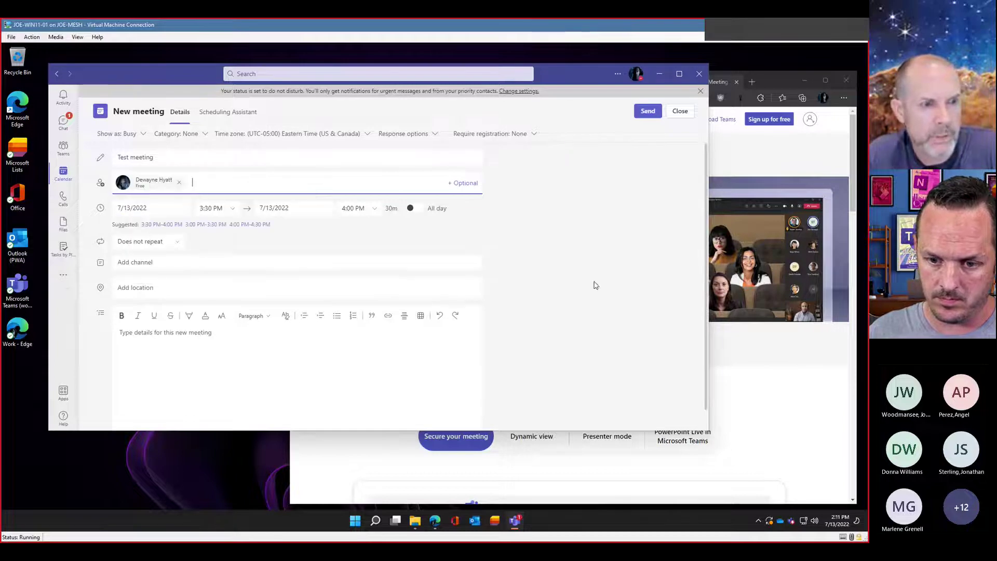
left_click(646, 111)
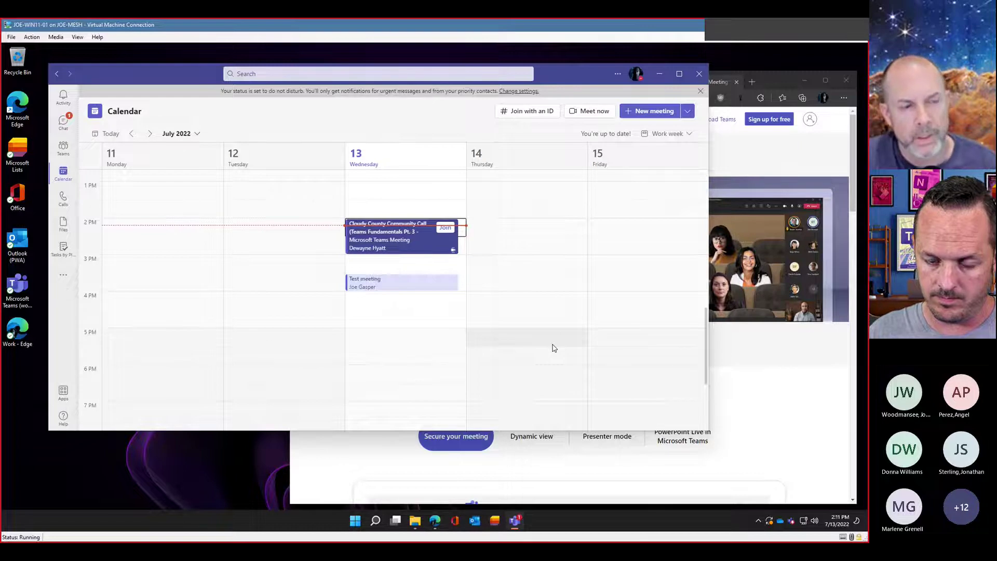
Edit the Test meeting event and open its Meeting options page, magnifying the screen briefly to read the settings.
left_click(405, 287)
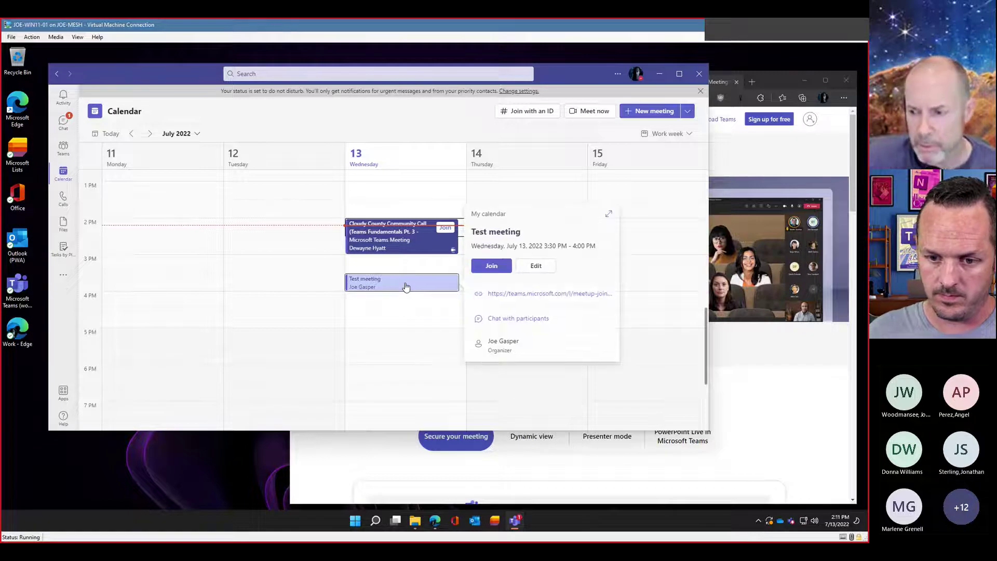
left_click(536, 269)
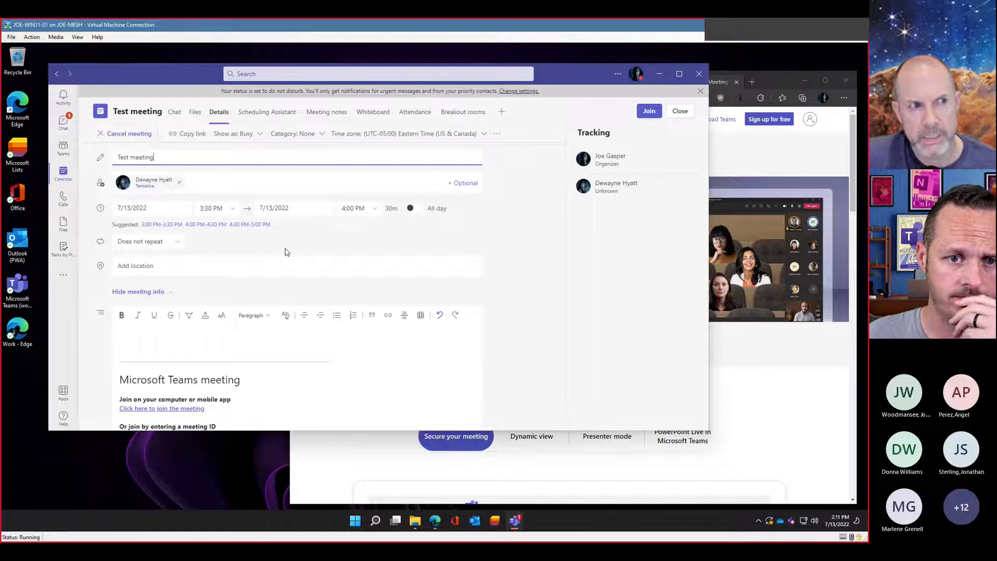
left_click(497, 134)
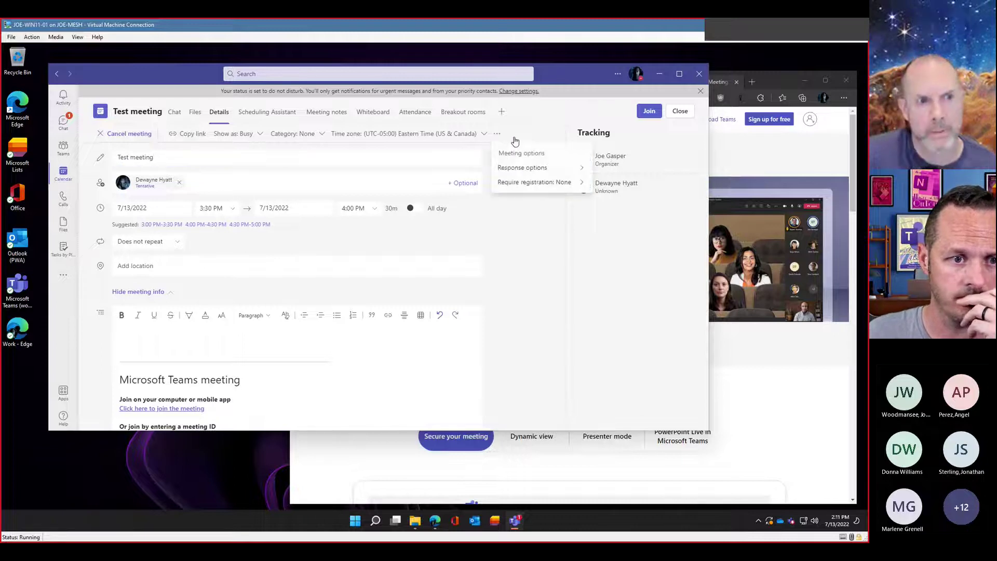
left_click(543, 156)
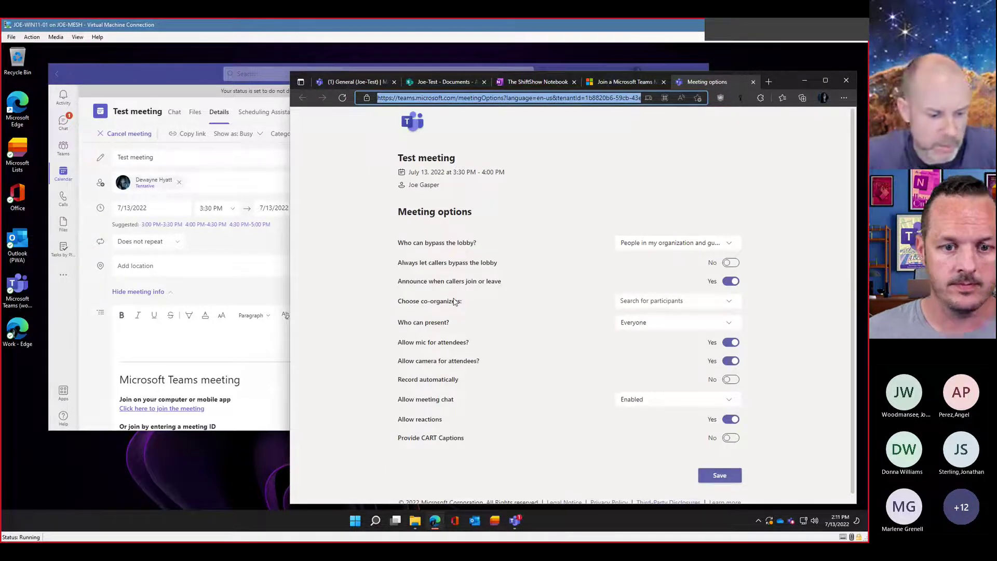
key("super+plus")
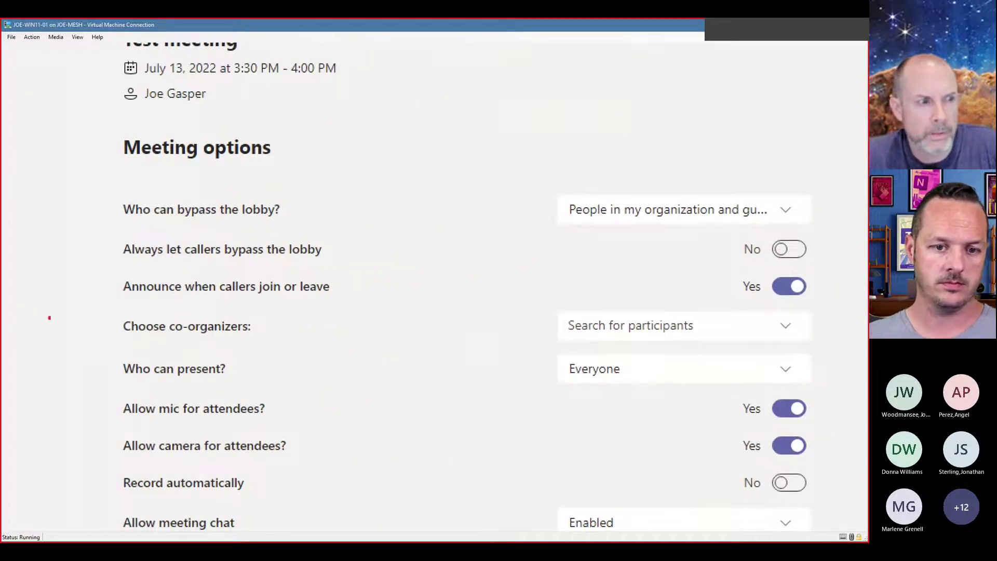
key("super+Escape")
Choose the invited attendee as co-organizer of the Test meeting.
left_click(670, 303)
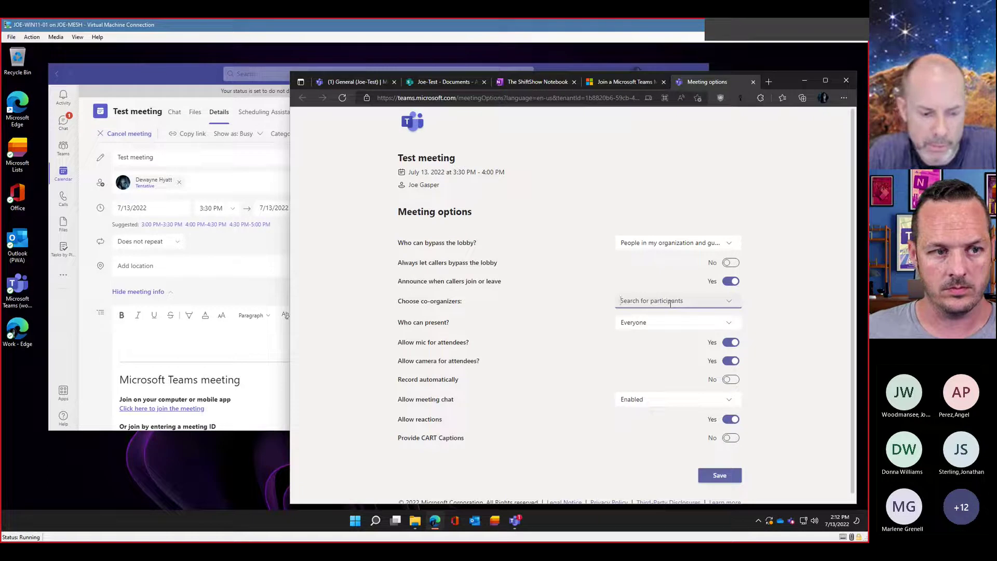
type("d")
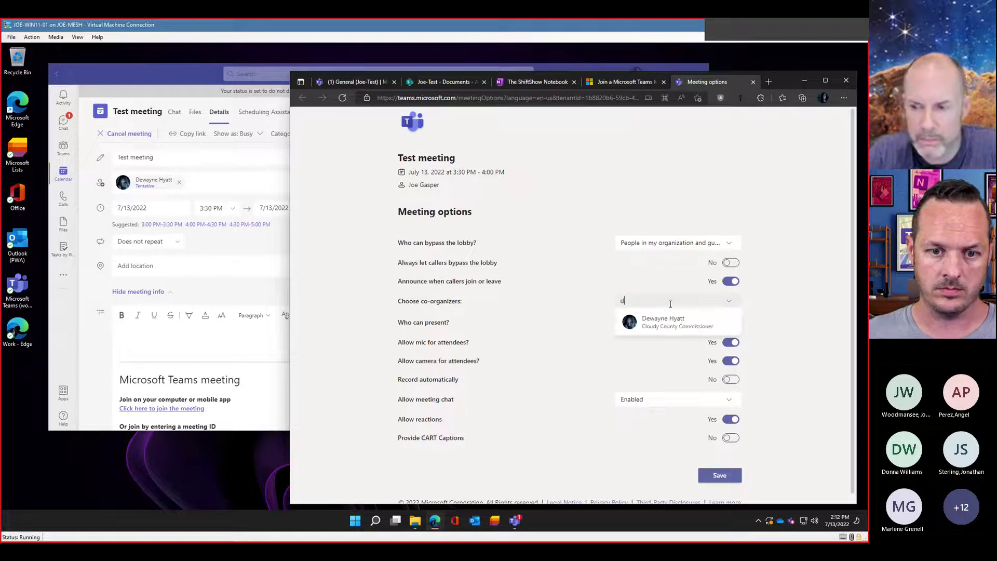
left_click(665, 322)
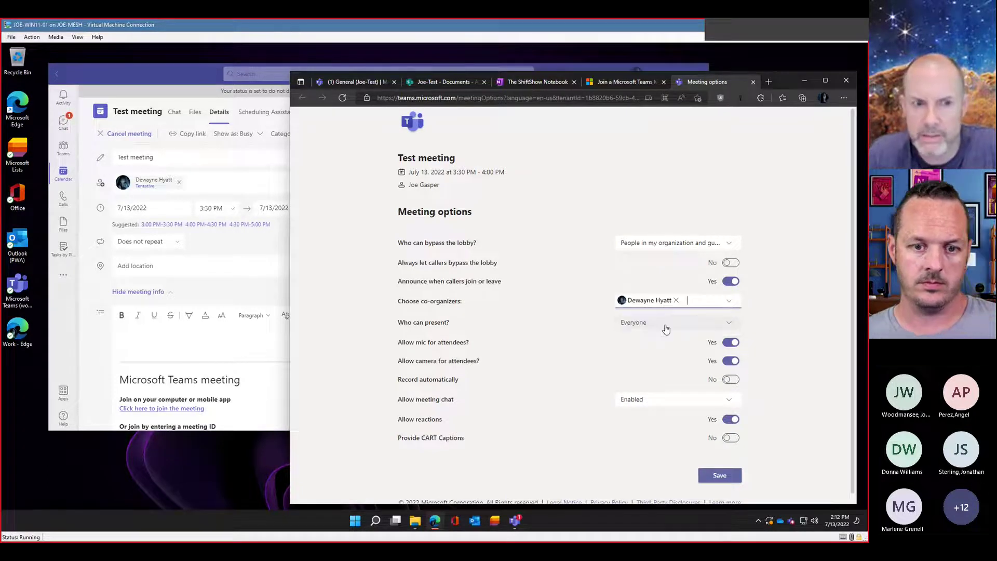
left_click(465, 301)
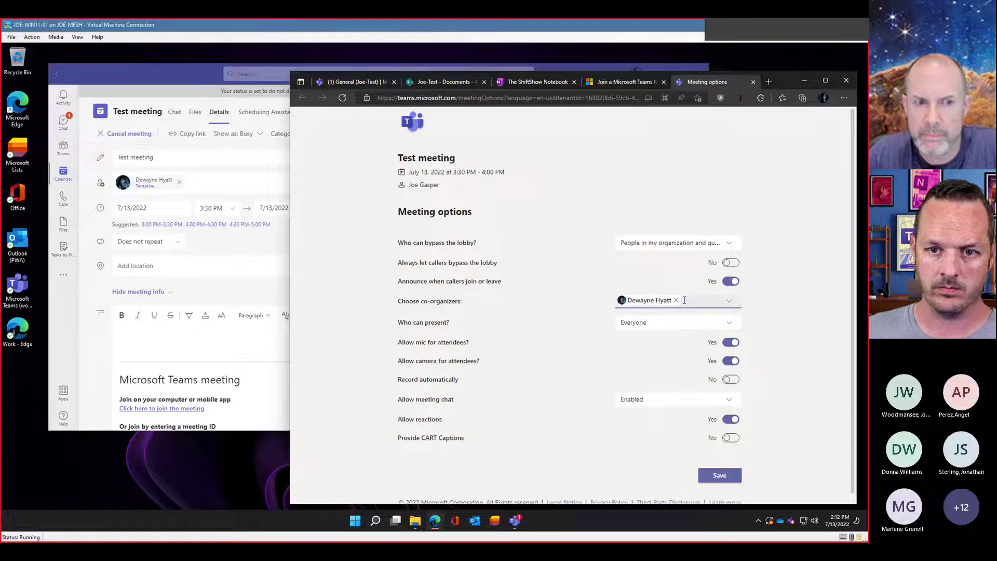
Set who can present in the Test meeting to "Only me and co-organizers" and magnify the meeting options.
left_click(689, 326)
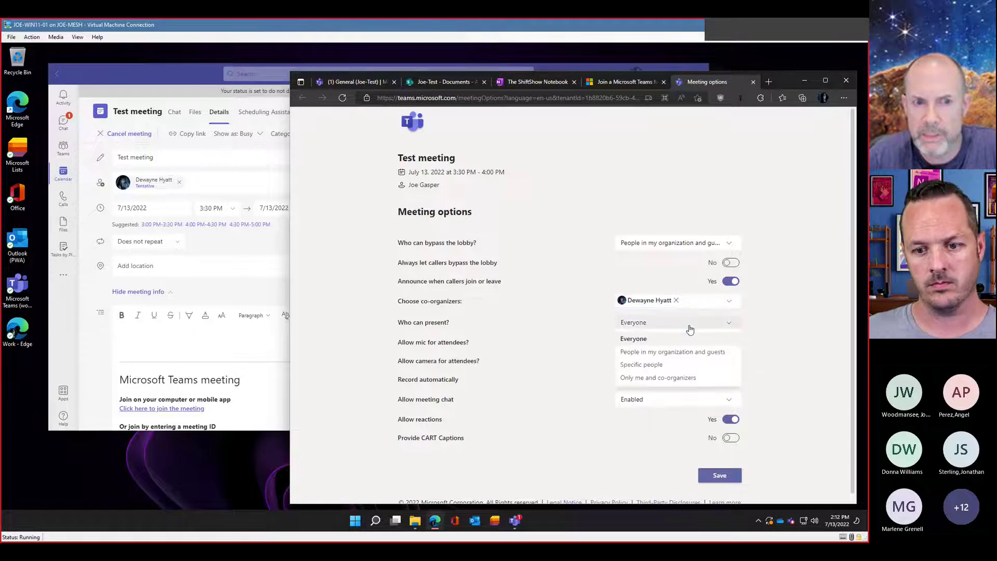
left_click(663, 378)
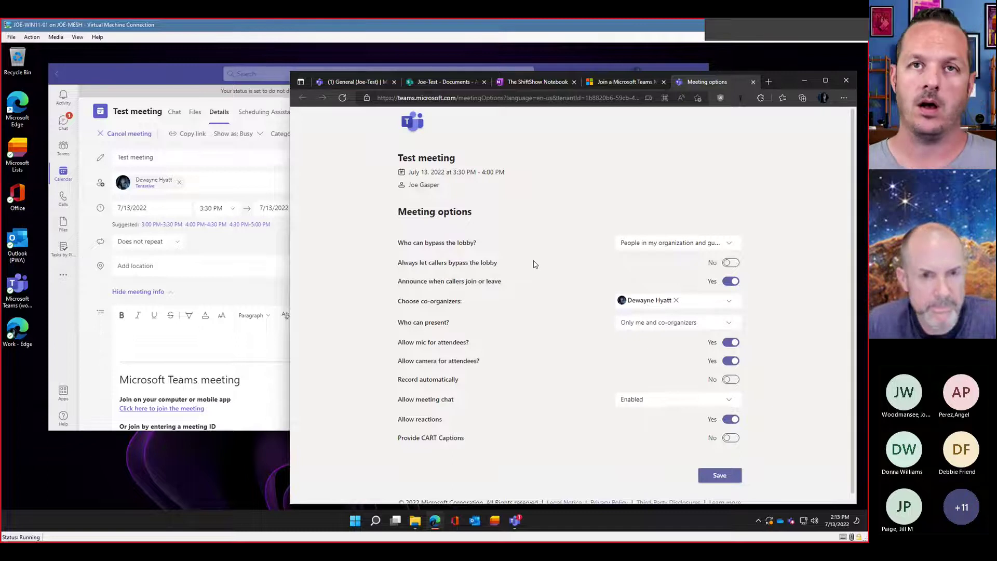
left_click_drag(856, 287, 692, 289)
key("ctrl+1")
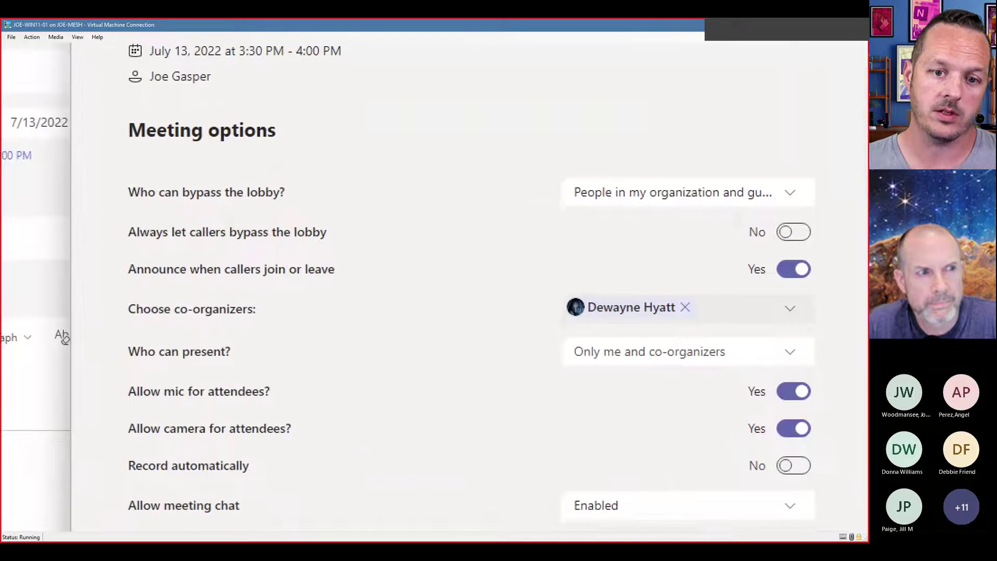